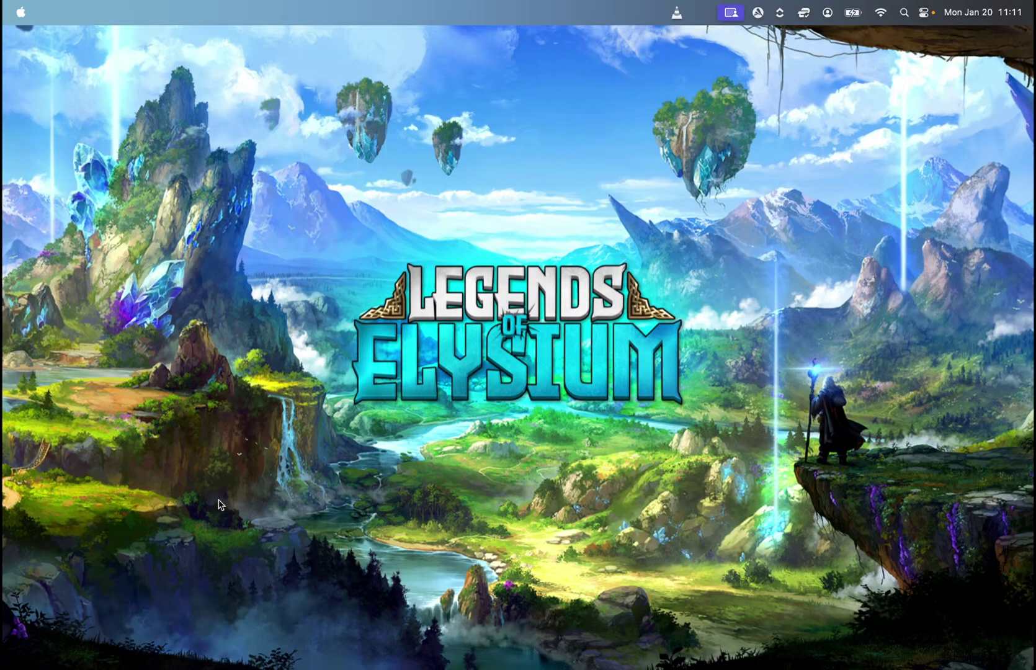
Step: Open a Finder window from the Dock, moved right and shrunk to a smaller size
left_click(50, 655)
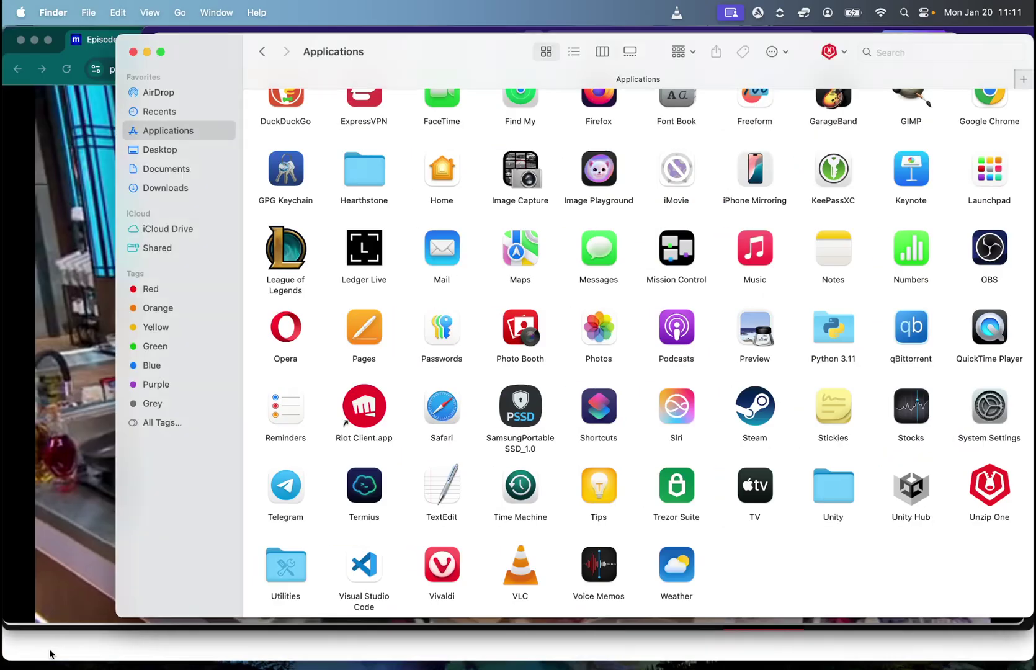
mouse_move(460, 60)
left_mouse_down()
mouse_move(1035, 91)
mouse_move(392, 66)
left_mouse_up()
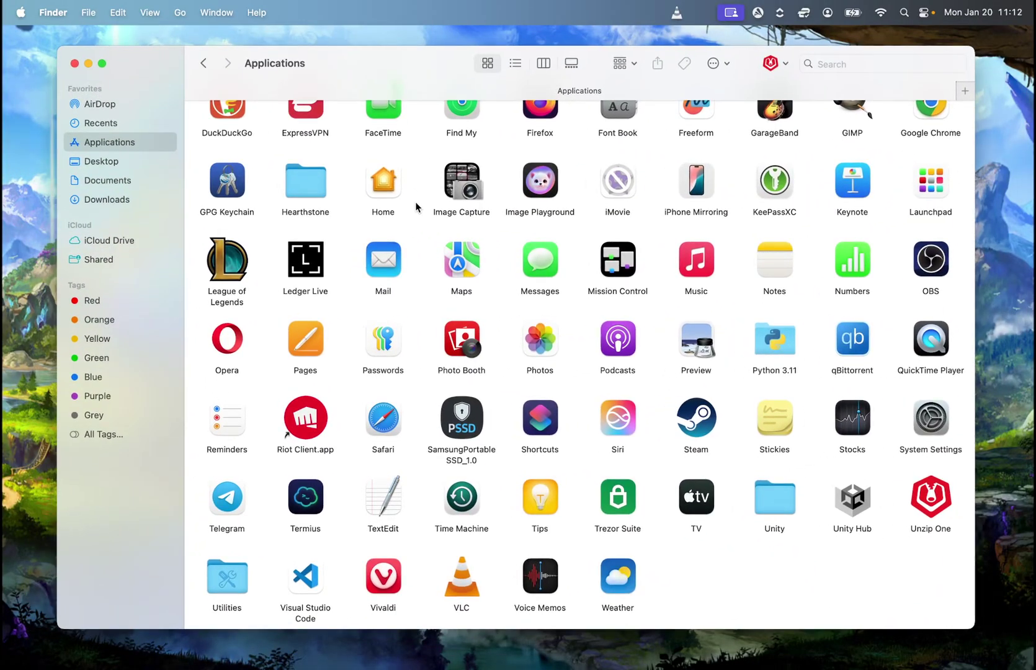
mouse_move(973, 627)
left_mouse_down()
mouse_move(890, 548)
mouse_move(638, 488)
left_mouse_up()
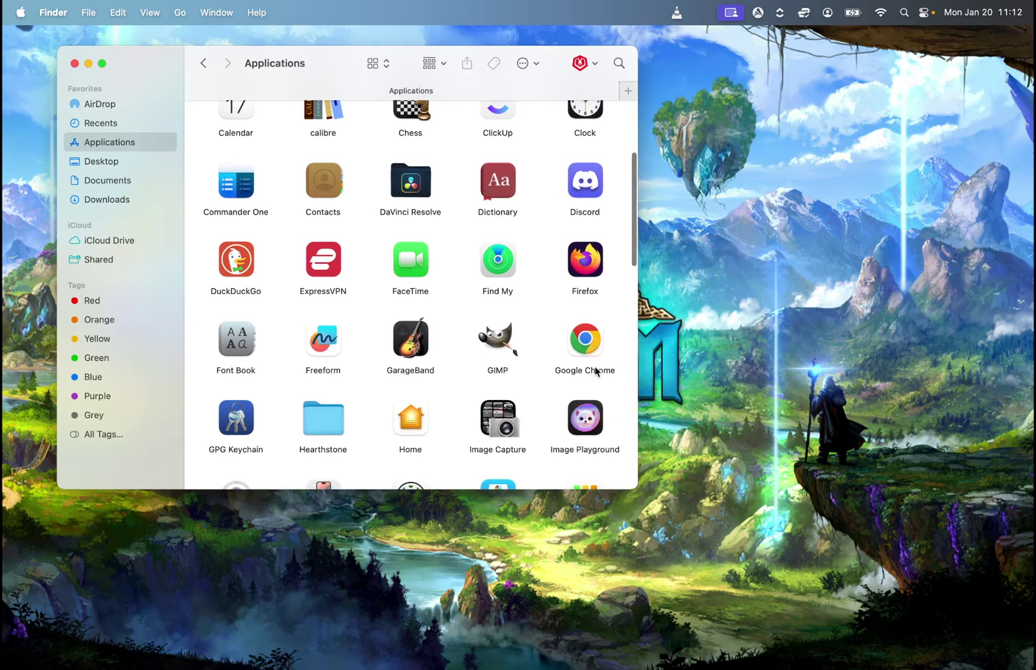
Step: Browse Recents, Applications, then Desktop, and reposition the window near the screen centre
left_click(125, 121)
left_click(118, 142)
left_click(112, 162)
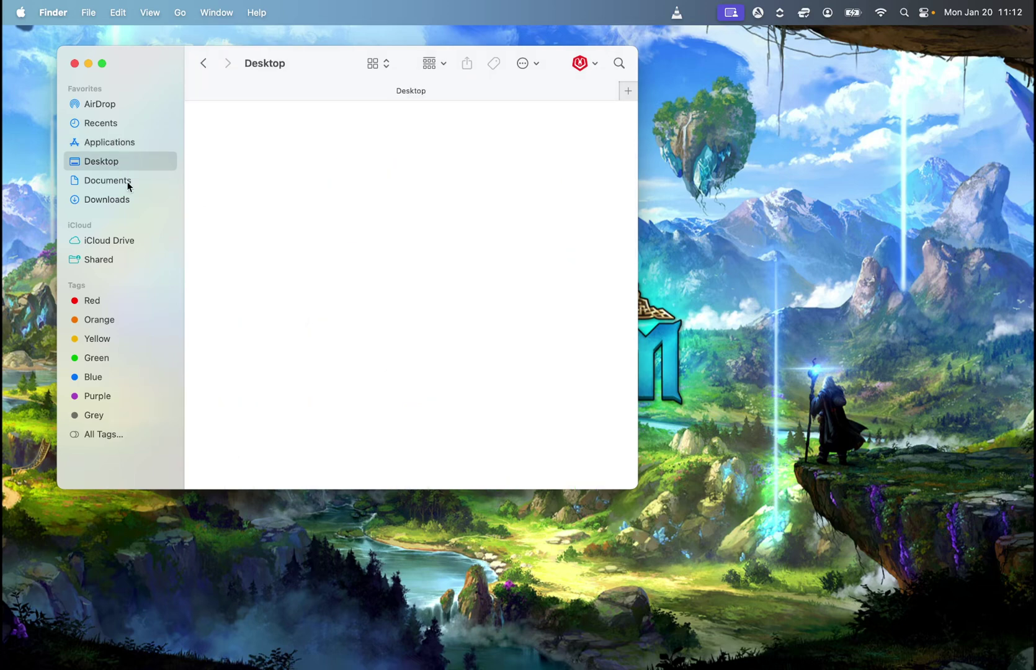
mouse_move(384, 67)
left_mouse_down()
mouse_move(497, 131)
mouse_move(467, 128)
left_mouse_up()
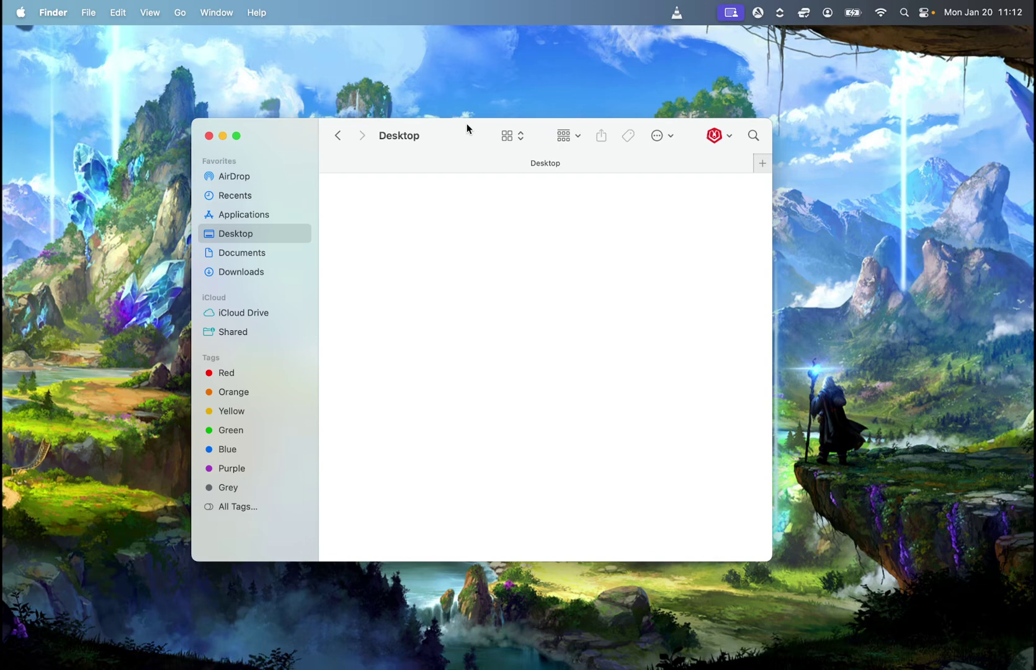
left_click_drag(466, 124, 462, 109)
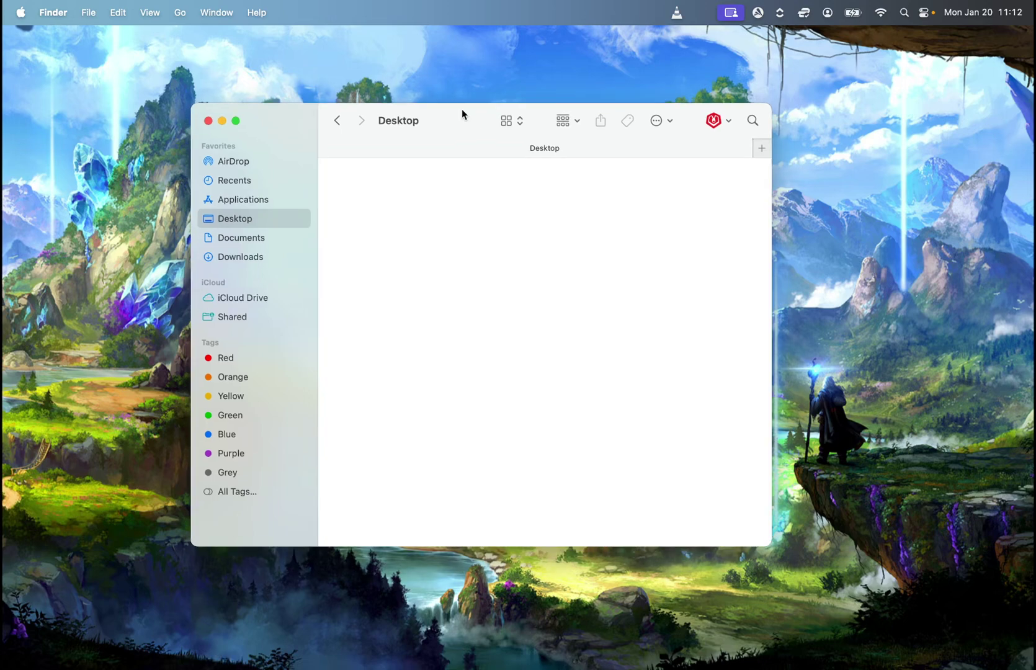
Step: Show the Applications folder's app icons in the Finder window
left_click(234, 201)
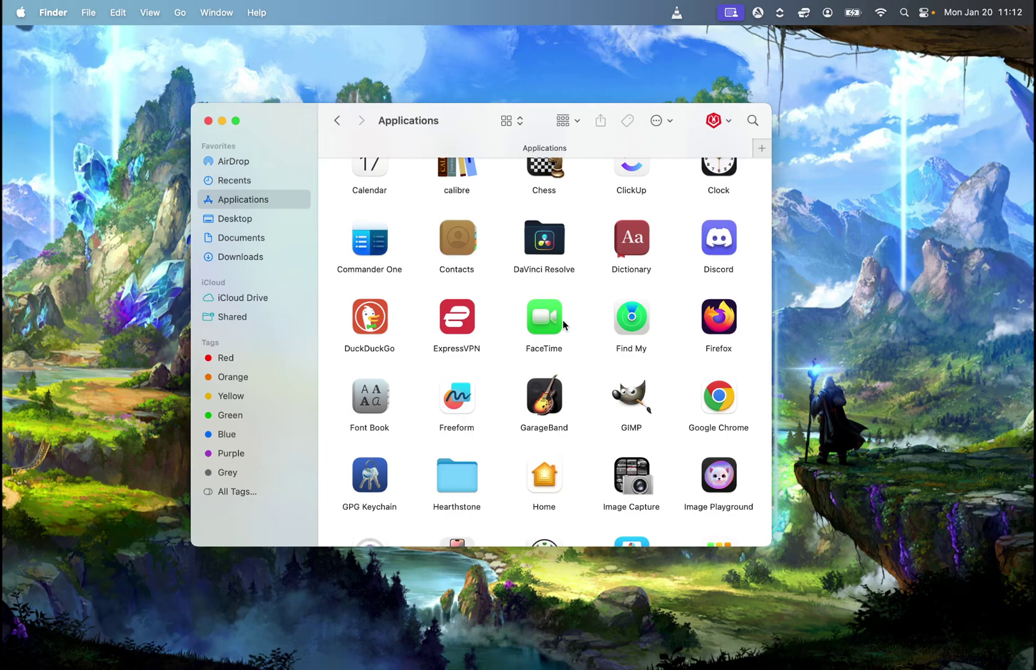
scroll(548, 297, "down", 1)
scroll(549, 296, "down", 1)
scroll(549, 296, "down", 3)
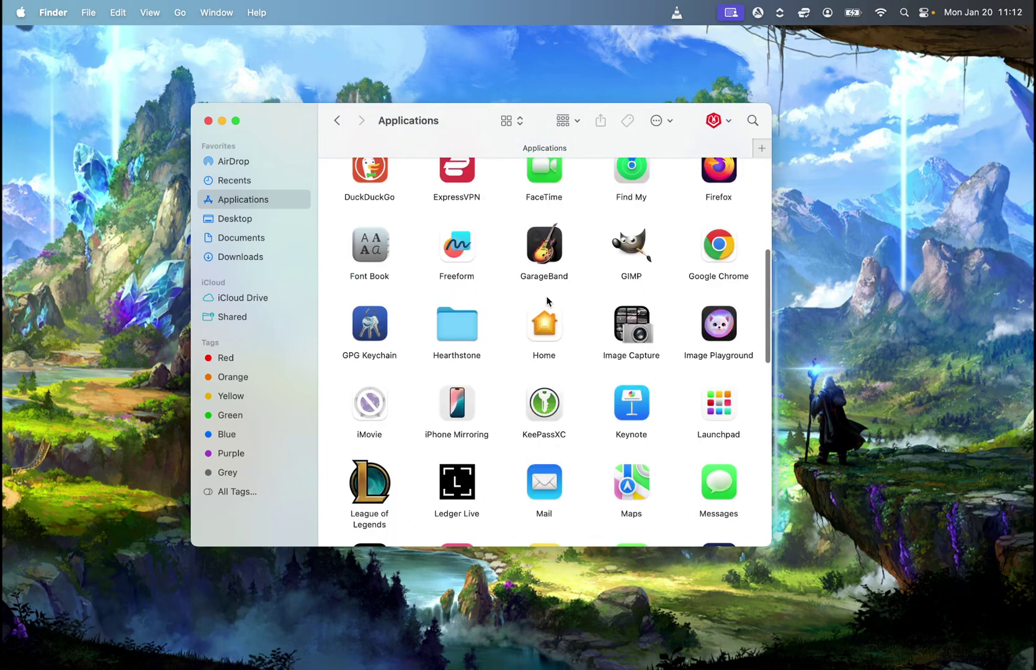
scroll(547, 300, "down", 1)
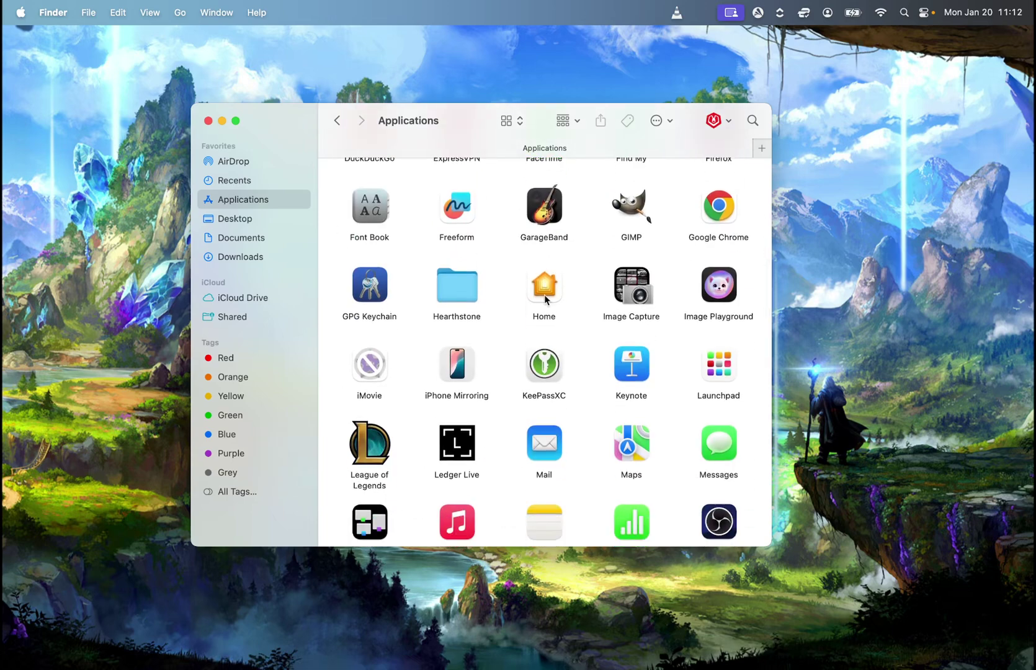
scroll(545, 298, "down", 2)
scroll(544, 298, "down", 2)
scroll(544, 298, "down", 1)
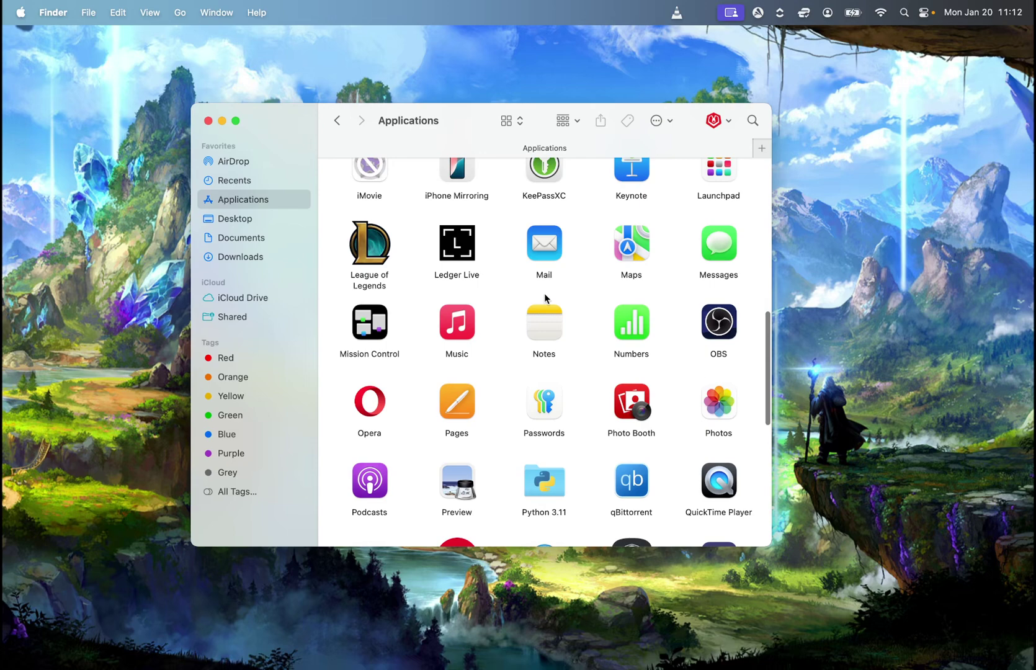
scroll(544, 297, "down", 1)
scroll(544, 298, "down", 1)
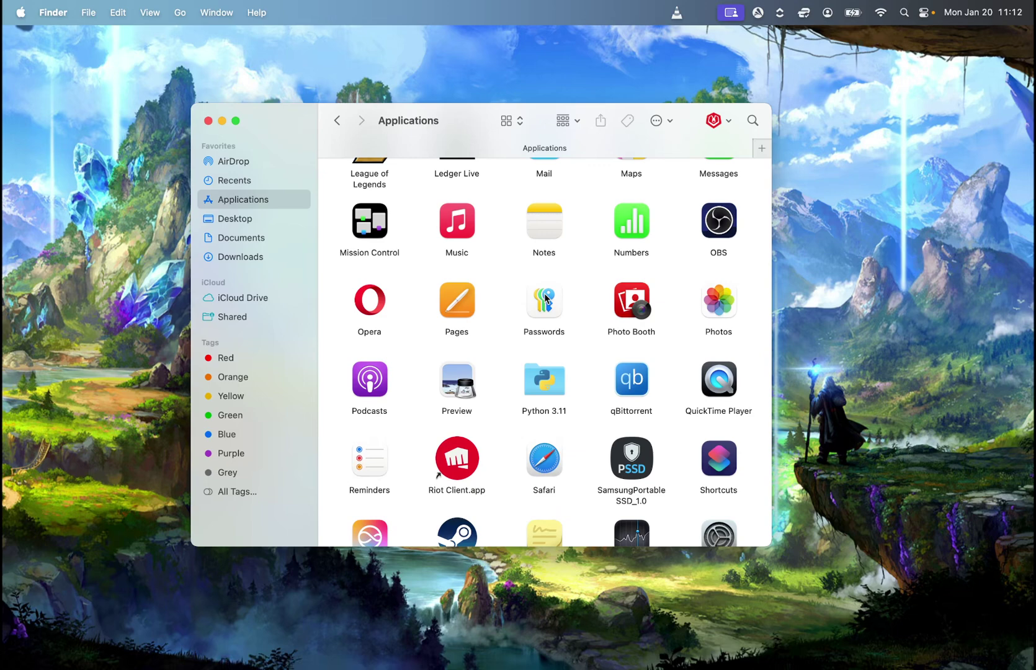
scroll(543, 297, "up", 4)
scroll(544, 297, "up", 3)
scroll(544, 298, "up", 1)
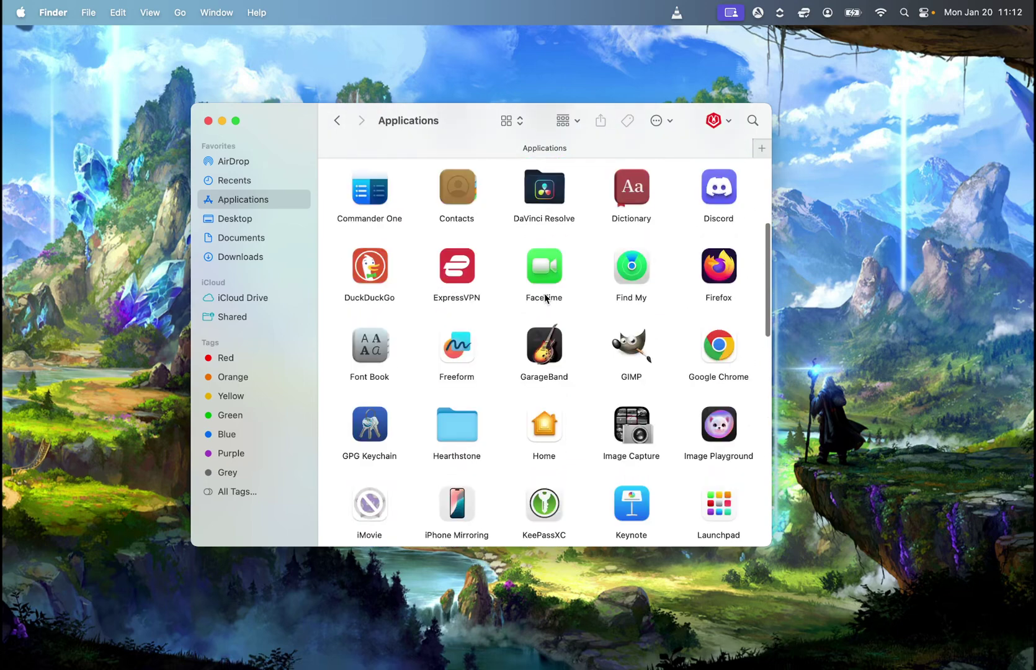
scroll(544, 299, "up", 2)
scroll(545, 294, "up", 2)
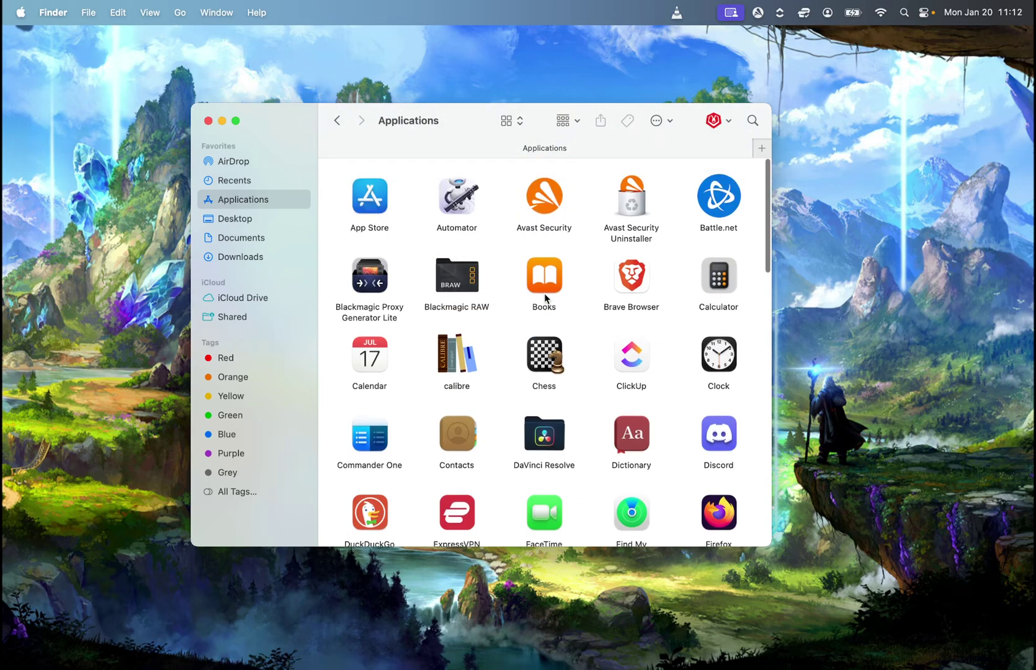
scroll(504, 446, "down", 1)
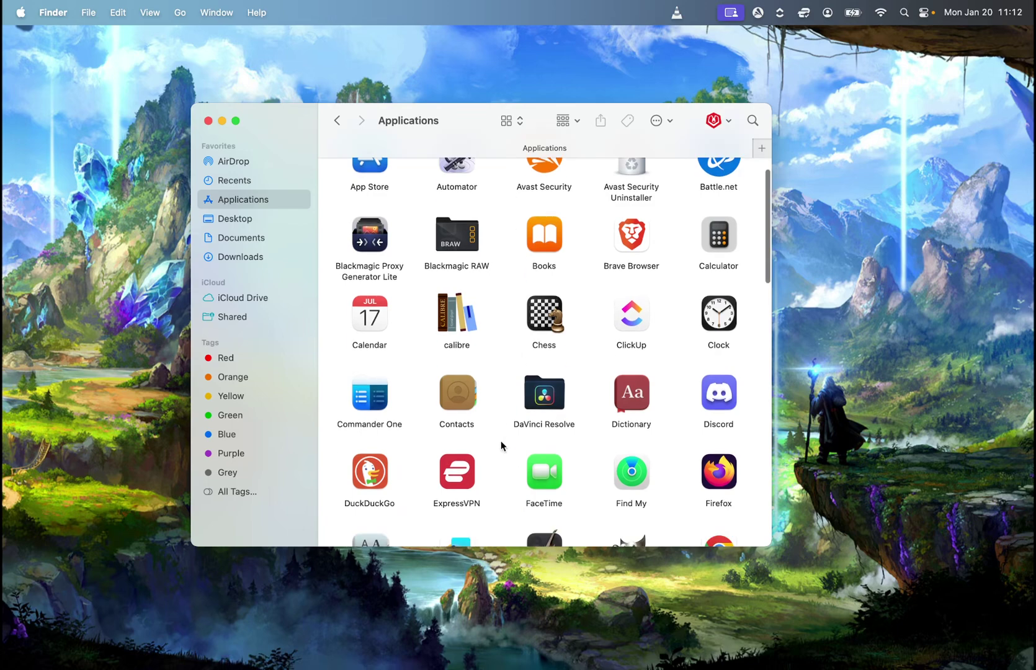
Step: Choose Move to Trash for the selected DuckDuckGo app from its context menu
left_click(369, 477)
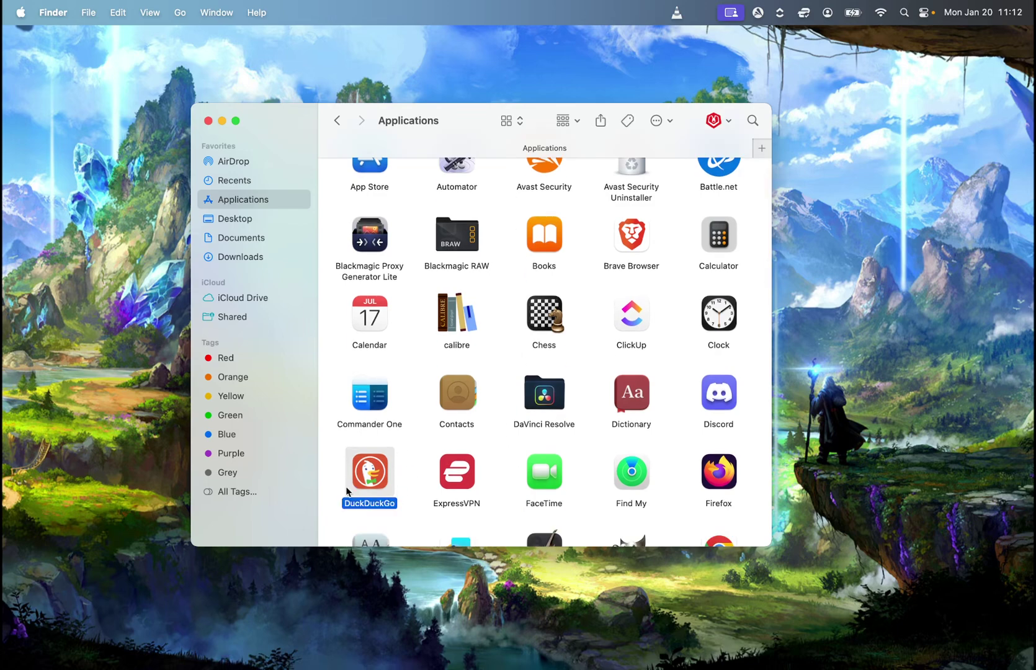
right_click(380, 479)
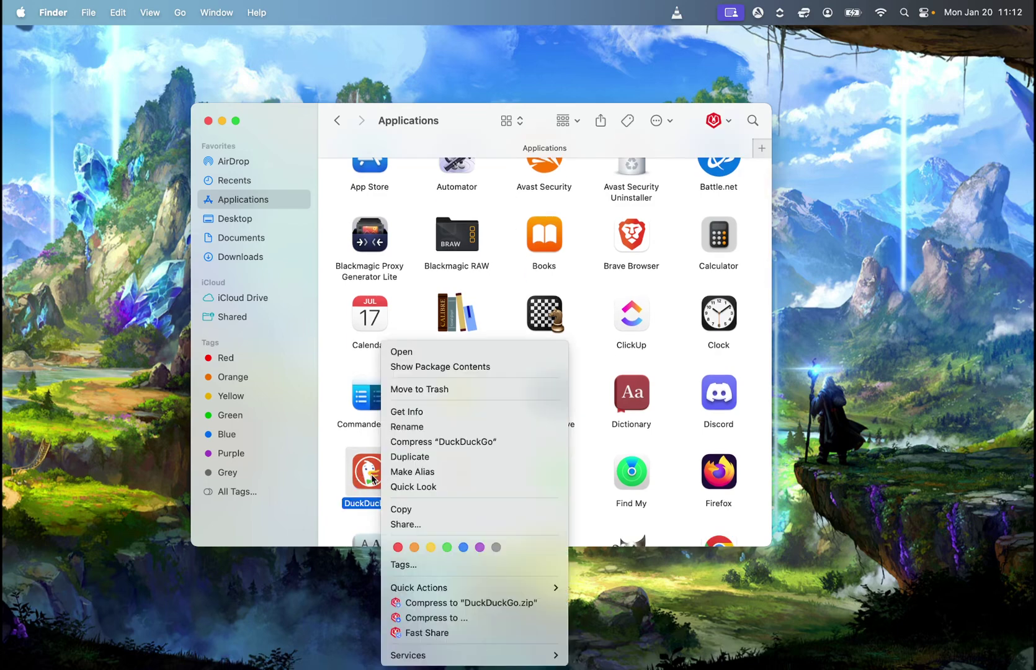
left_click(448, 389)
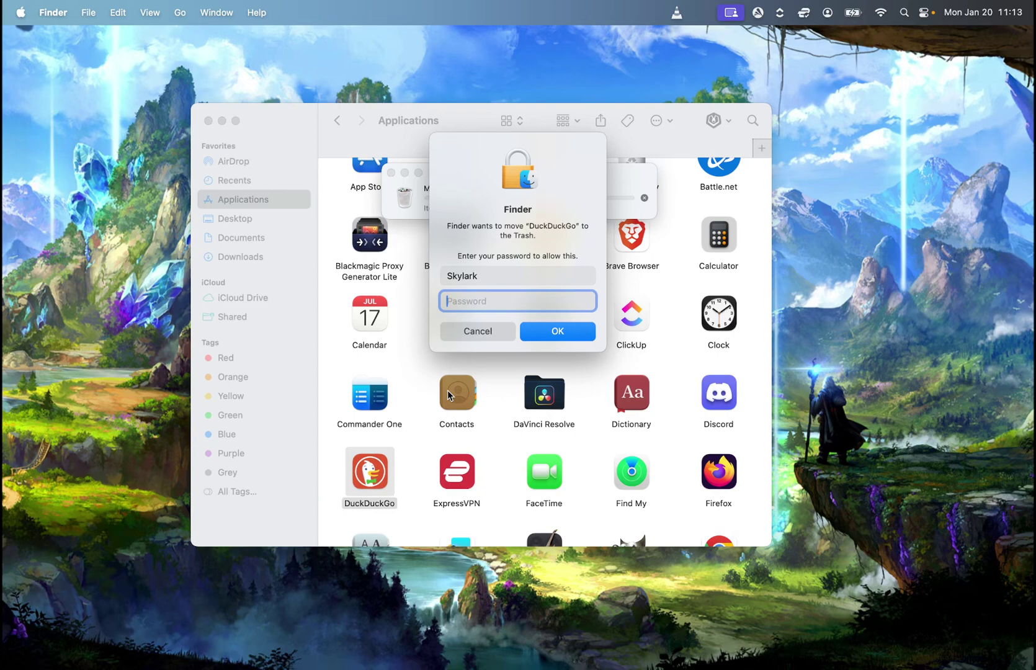
type("•••••")
type("••••••")
Step: Submit the administrator password, re-entering it after rejection, to authorise trashing DuckDuckGo
key("Return")
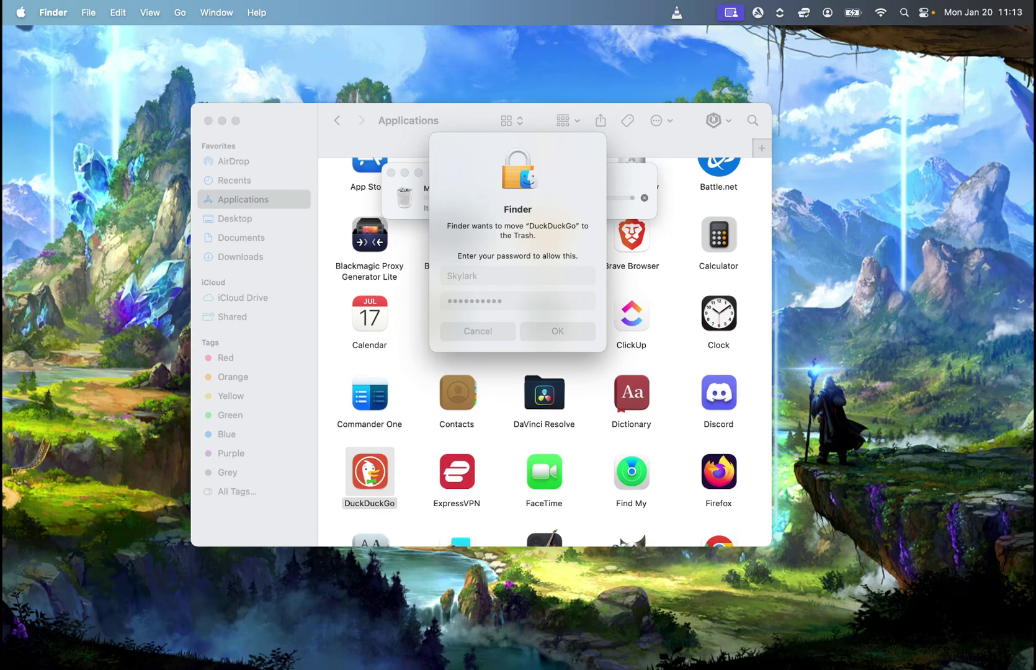
type("•")
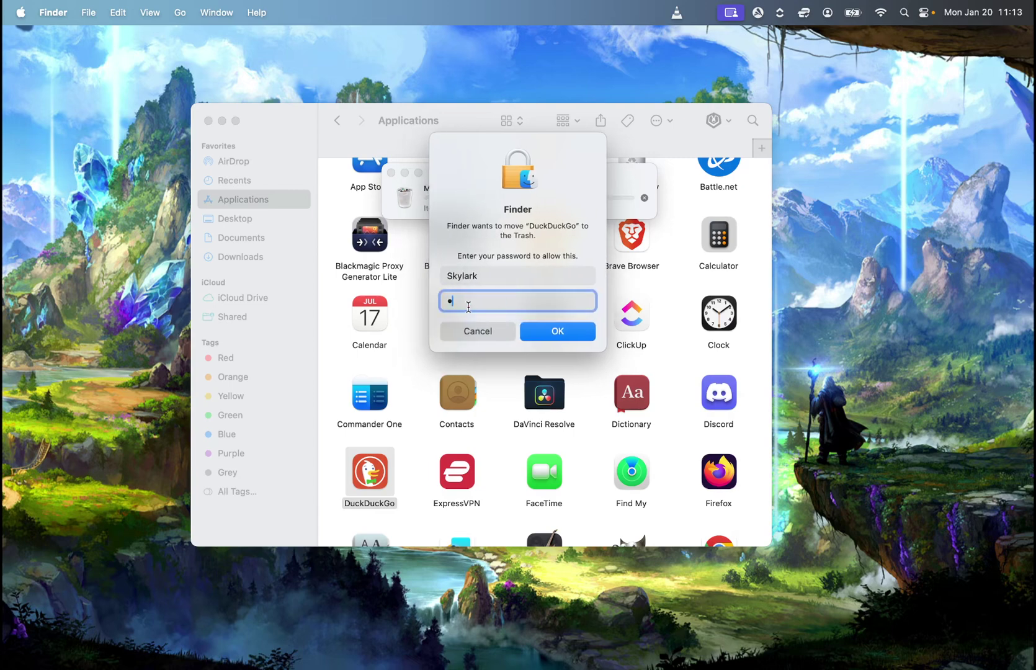
type("••••••••••")
key("Return")
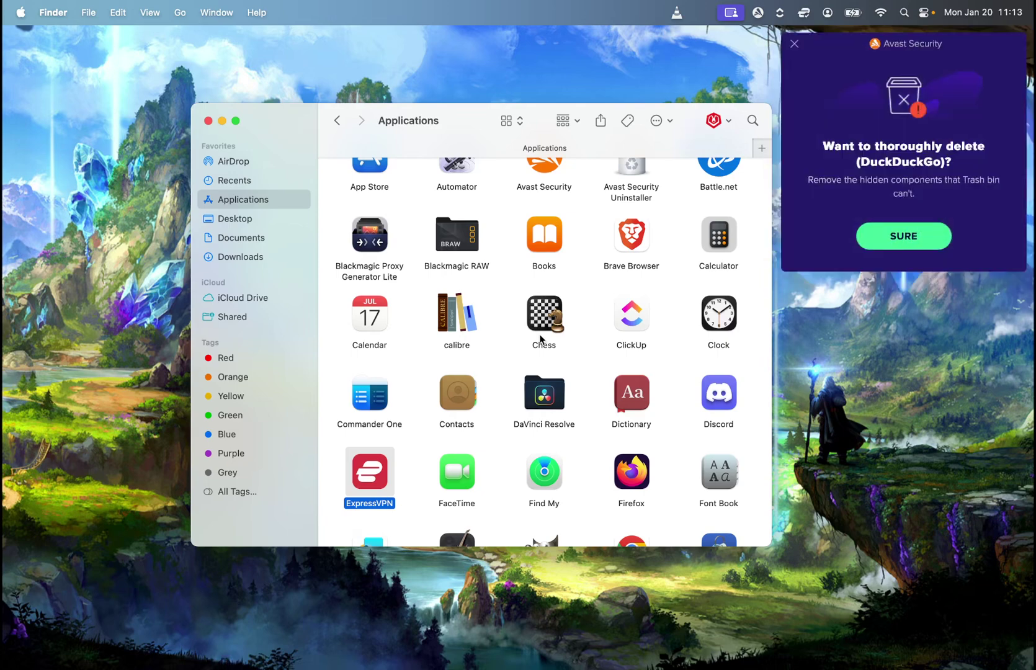
Step: Close the Avast Security thorough-deletion popup with its X button
left_click(794, 41)
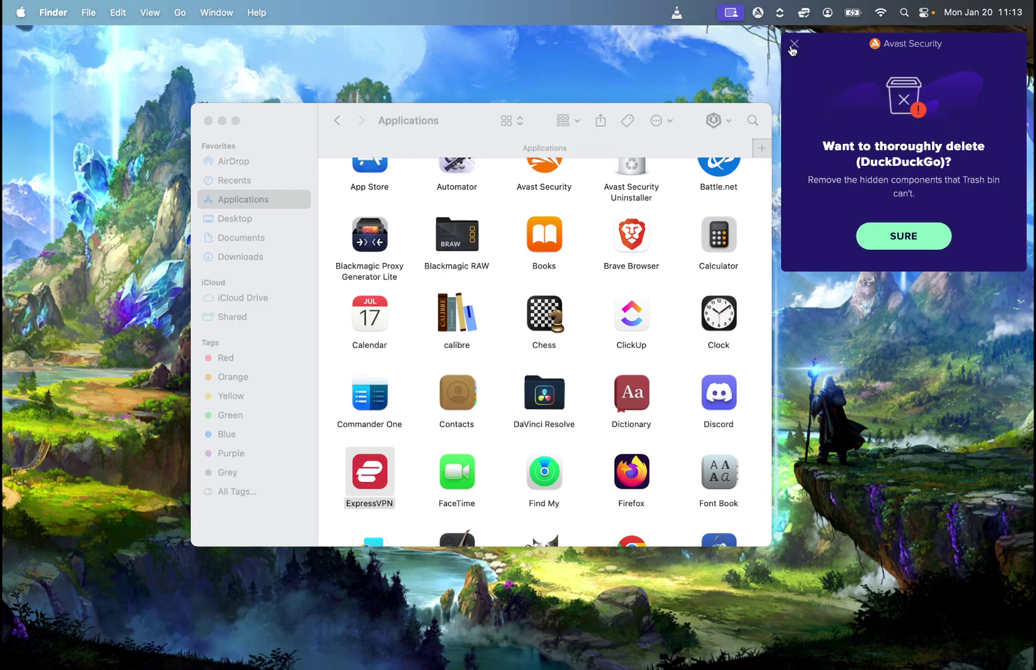
left_click(794, 45)
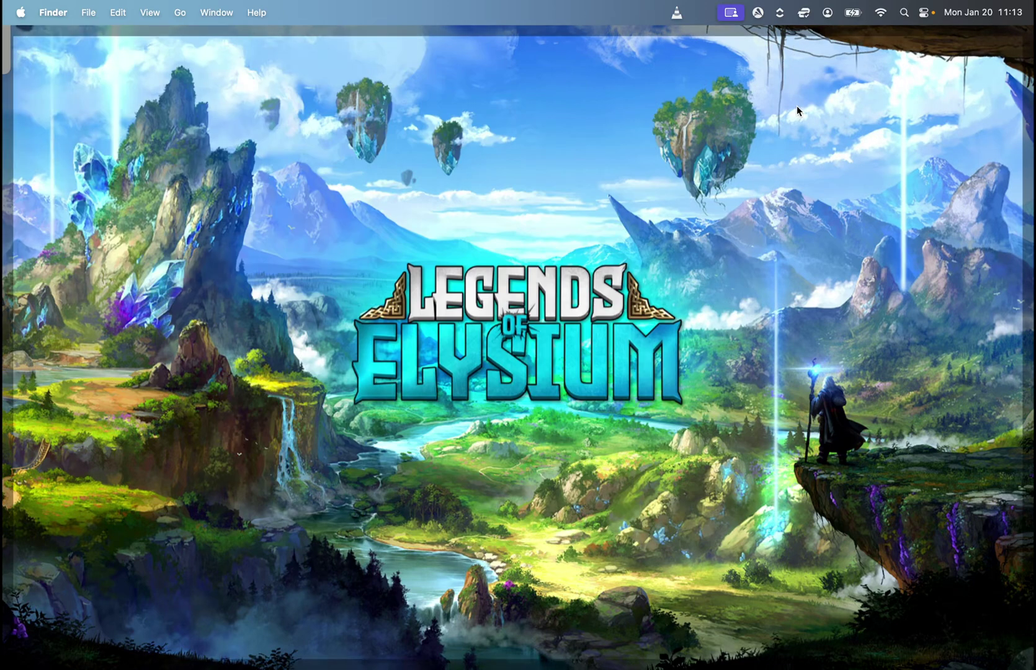